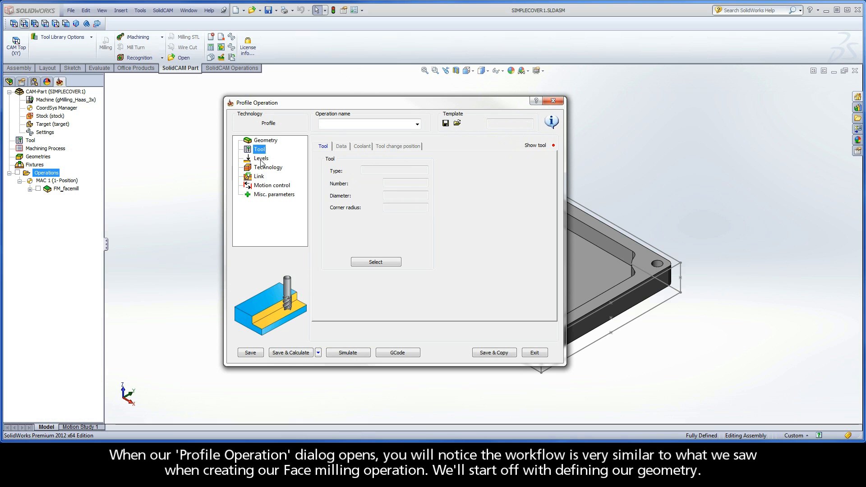
pyautogui.click(262, 167)
pyautogui.click(260, 177)
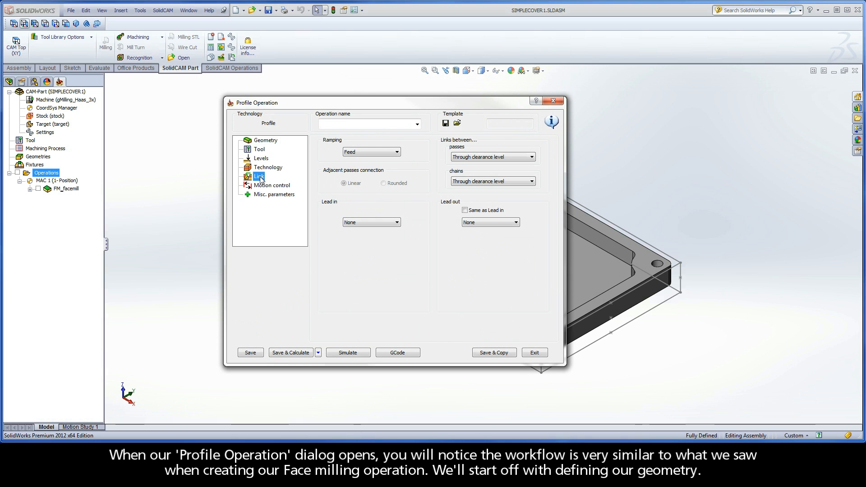
# - Start a new geometry definition for the profile operation
pyautogui.click(278, 143)
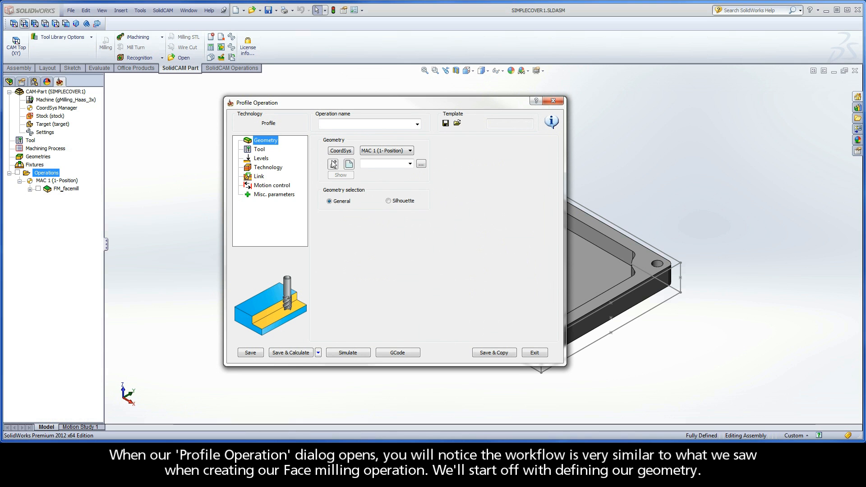
pyautogui.click(349, 164)
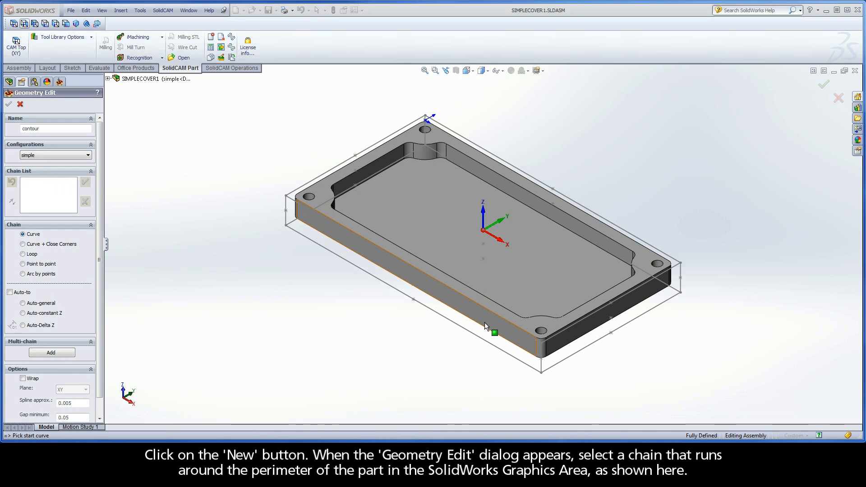
pyautogui.click(517, 326)
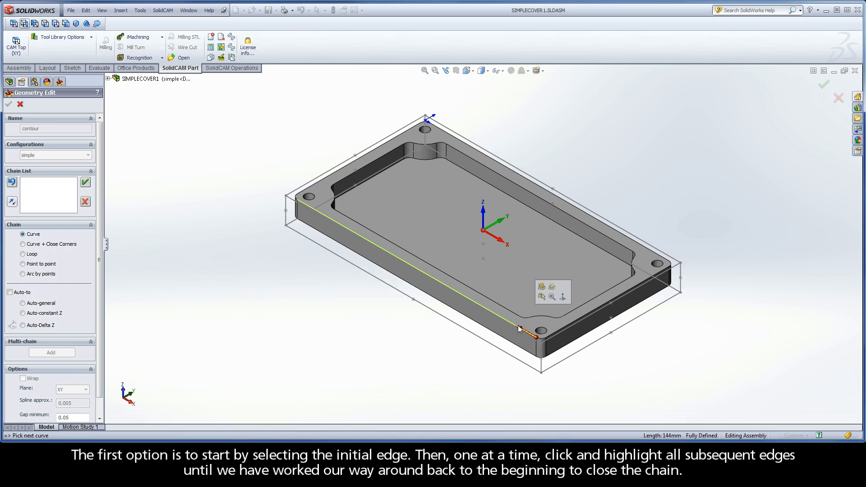
pyautogui.click(294, 197)
pyautogui.click(313, 185)
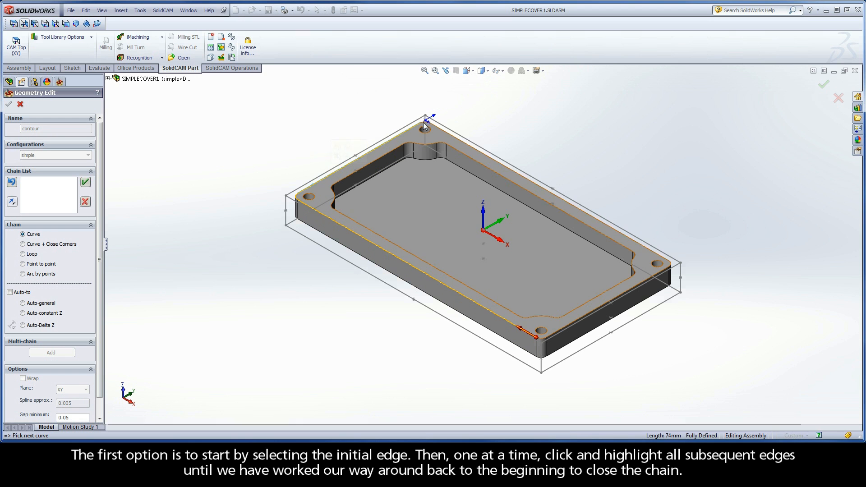
pyautogui.click(451, 136)
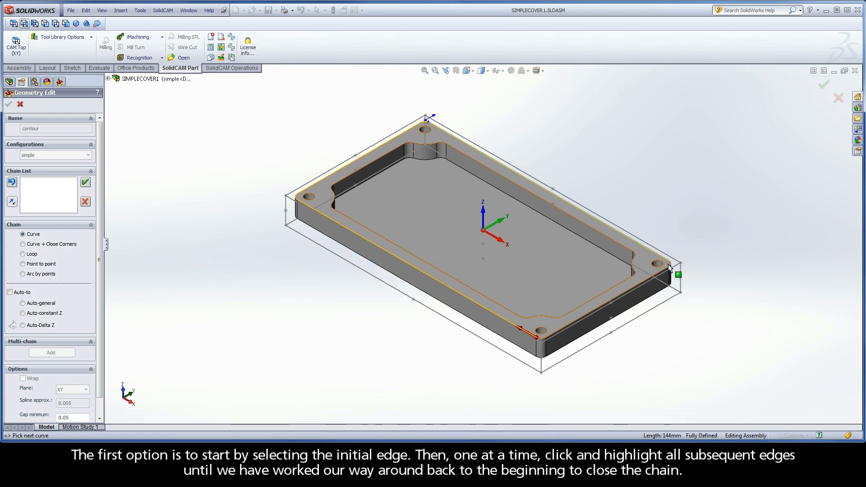
pyautogui.click(644, 281)
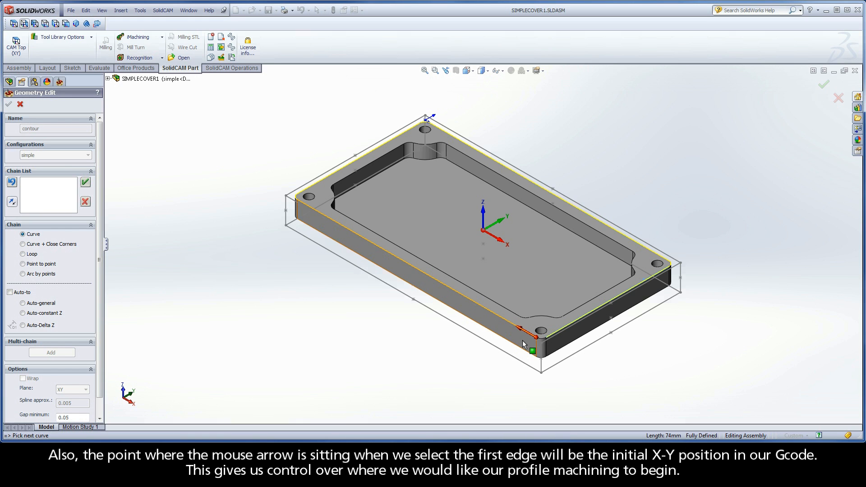
pyautogui.click(520, 337)
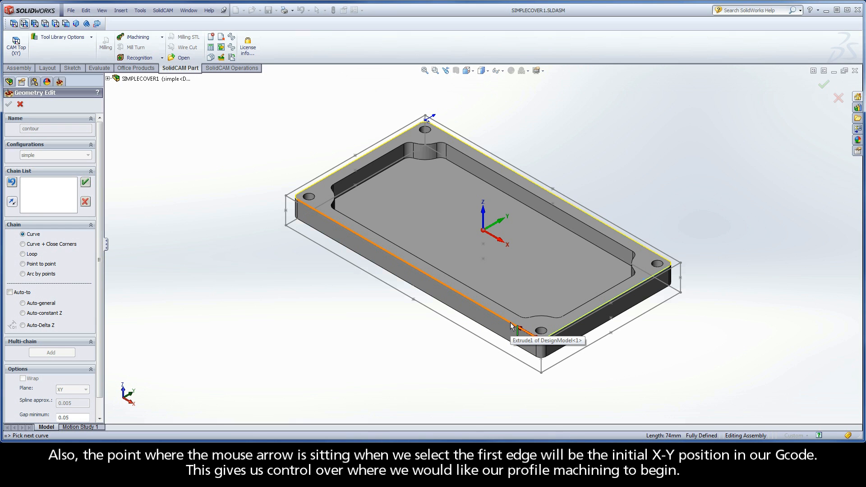
pyautogui.click(511, 325)
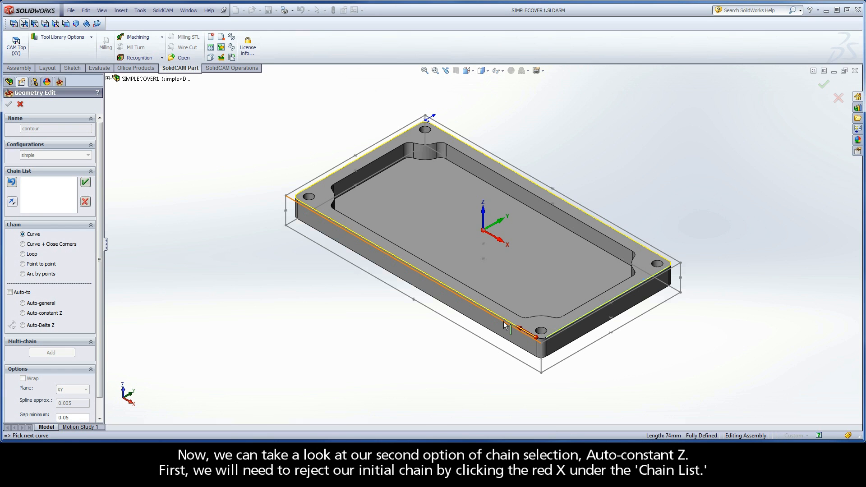
pyautogui.click(86, 203)
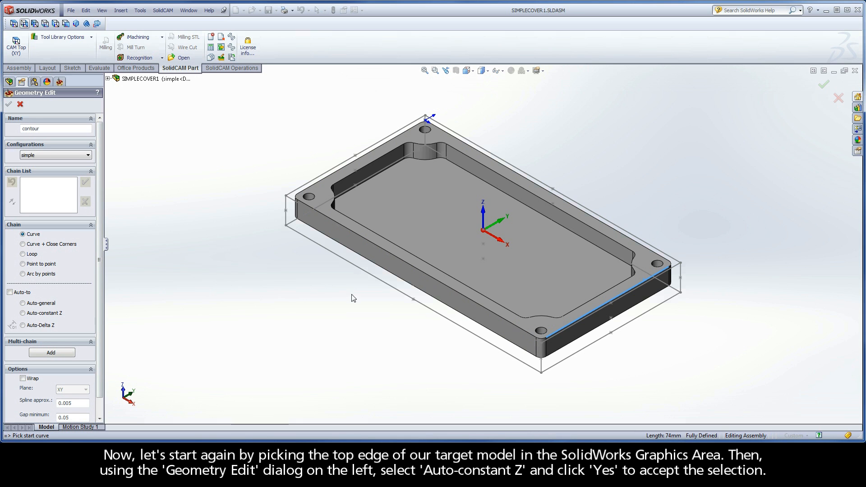
# - Define the contour geometry as an Auto-constant Z chain starting from the cover's long front top outer edge, and accept it
pyautogui.click(512, 326)
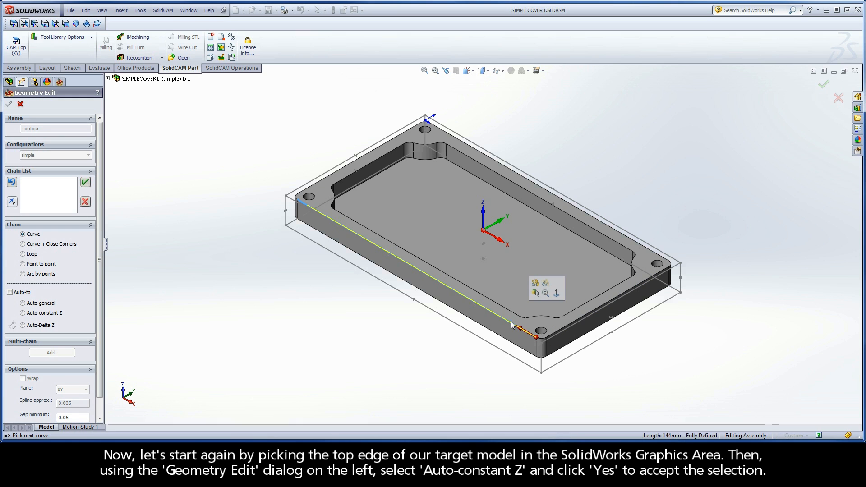
pyautogui.click(42, 315)
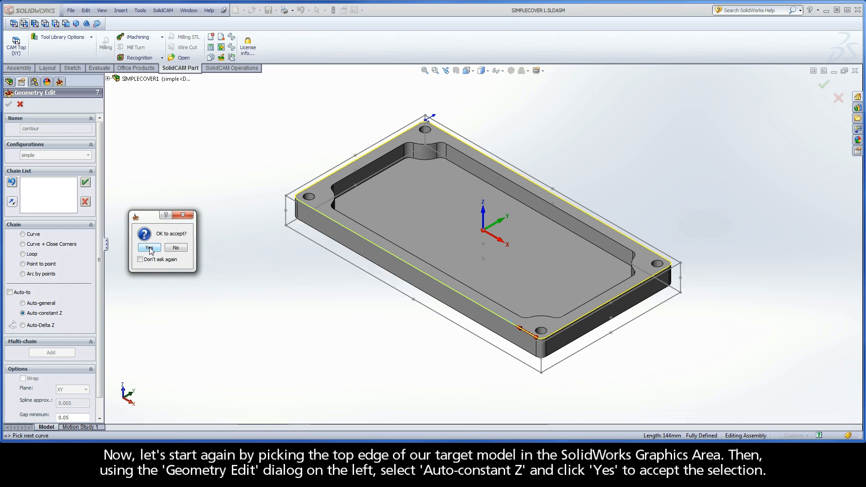
pyautogui.click(149, 248)
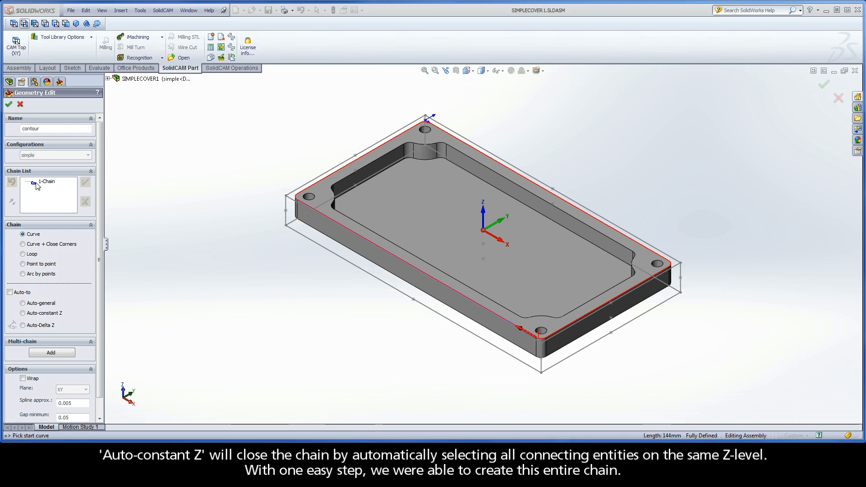
pyautogui.click(56, 186)
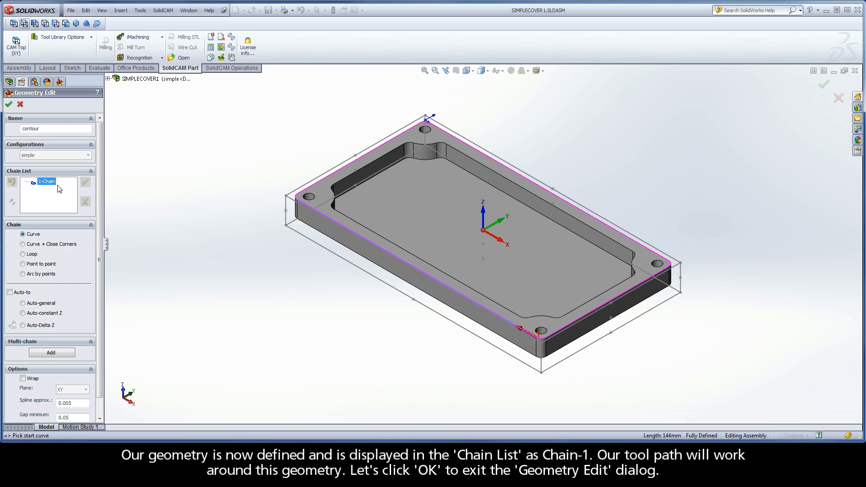
pyautogui.click(9, 105)
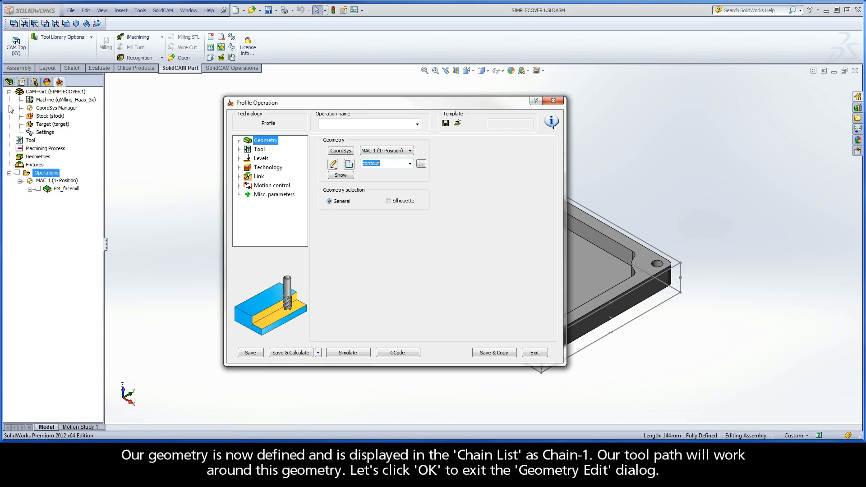
# - Add a new END MILL for the profile operation, keeping the default 6 mm diameter
pyautogui.click(259, 150)
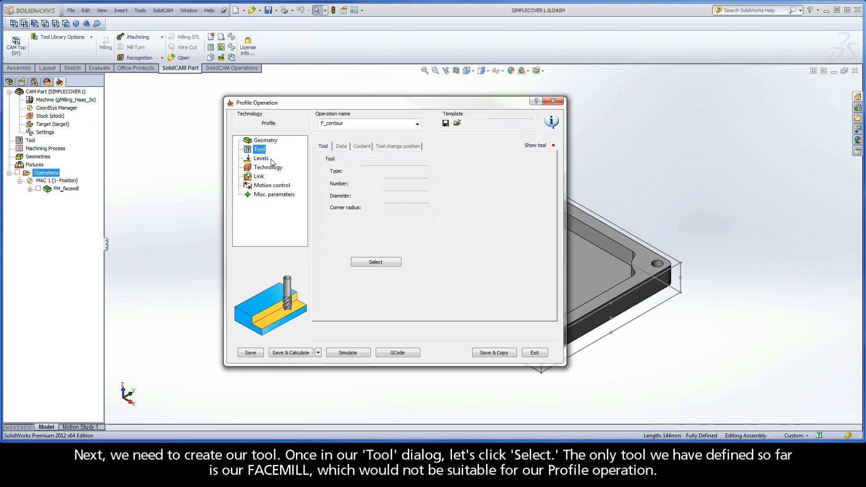
pyautogui.click(370, 262)
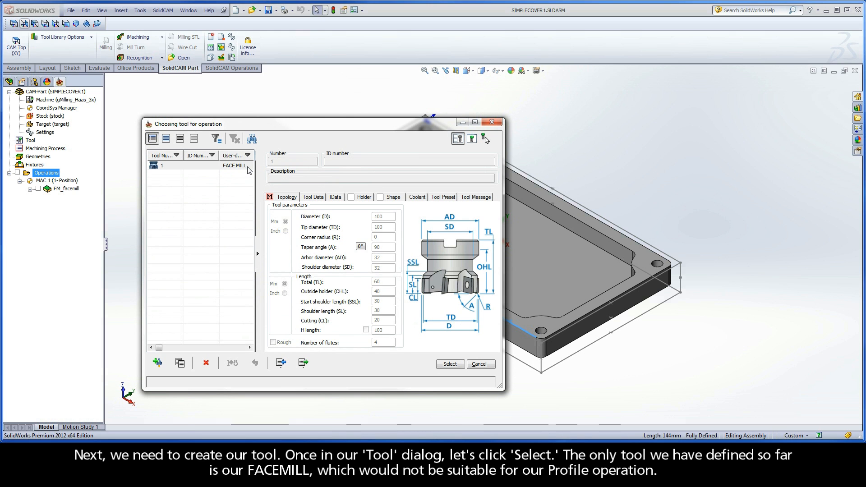
pyautogui.click(157, 363)
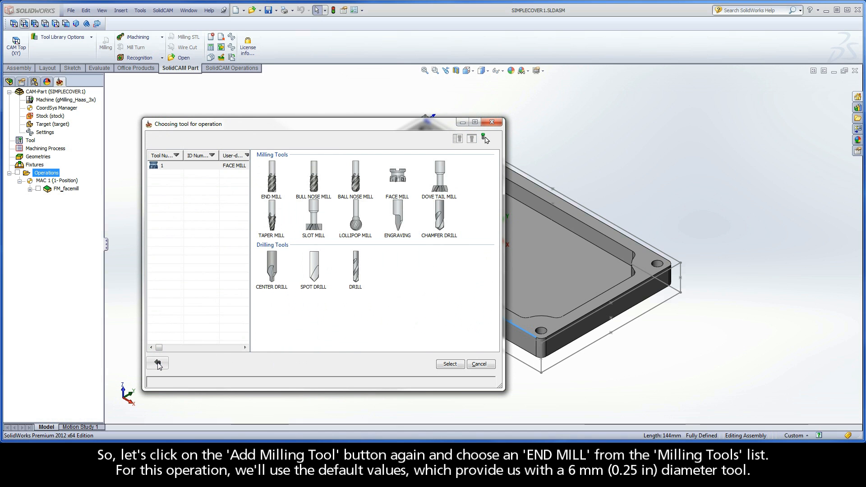
pyautogui.click(273, 180)
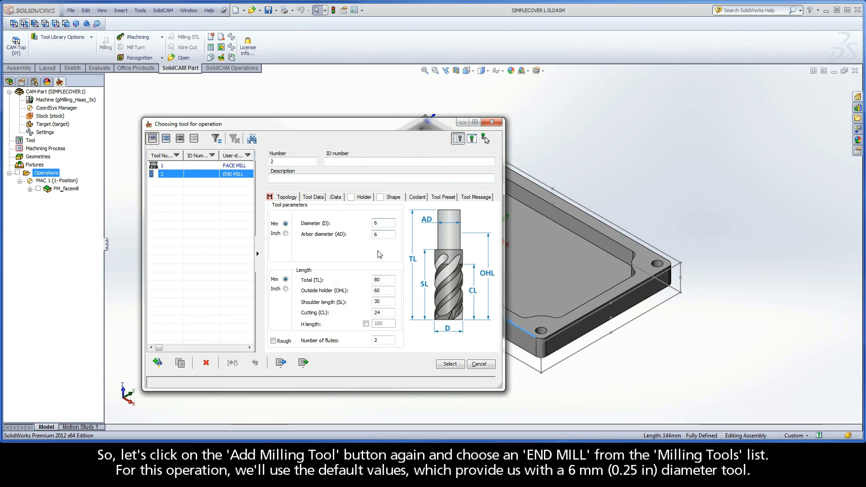
pyautogui.click(381, 223)
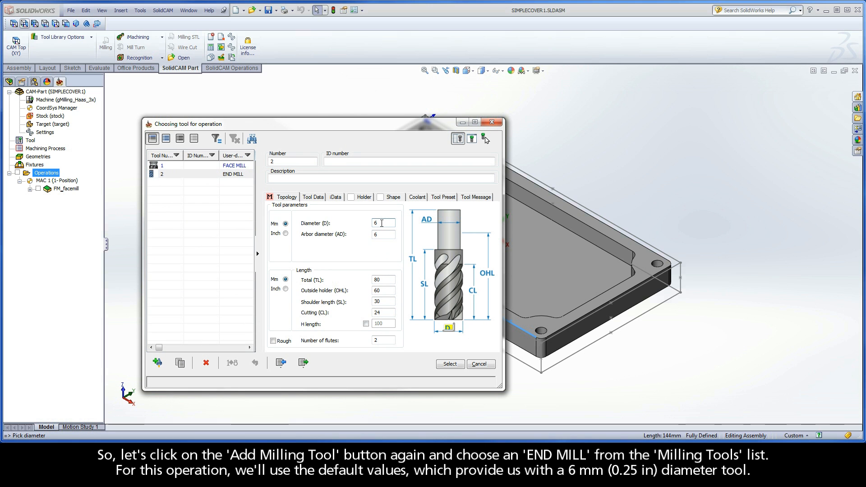
# - Assign the global holder HSK A 63 ER 16x80 to the end mill
pyautogui.click(361, 198)
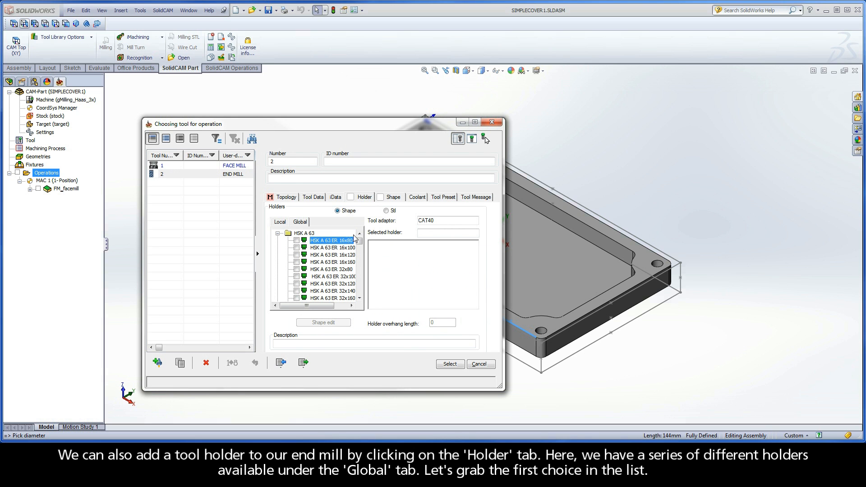
pyautogui.moveTo(360, 247)
pyautogui.mouseDown()
pyautogui.moveTo(361, 288)
pyautogui.moveTo(361, 242)
pyautogui.mouseUp()
pyautogui.click(297, 241)
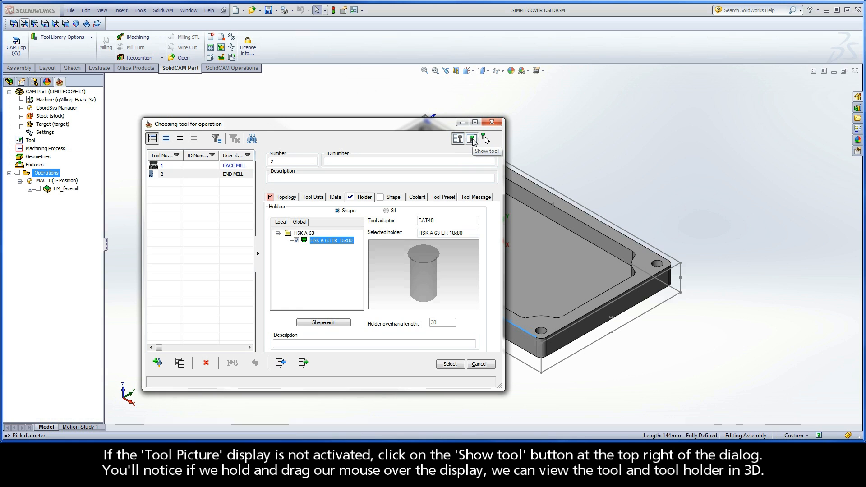
# - Display the tool picture and inspect the end mill and its holder in 3D
pyautogui.click(472, 140)
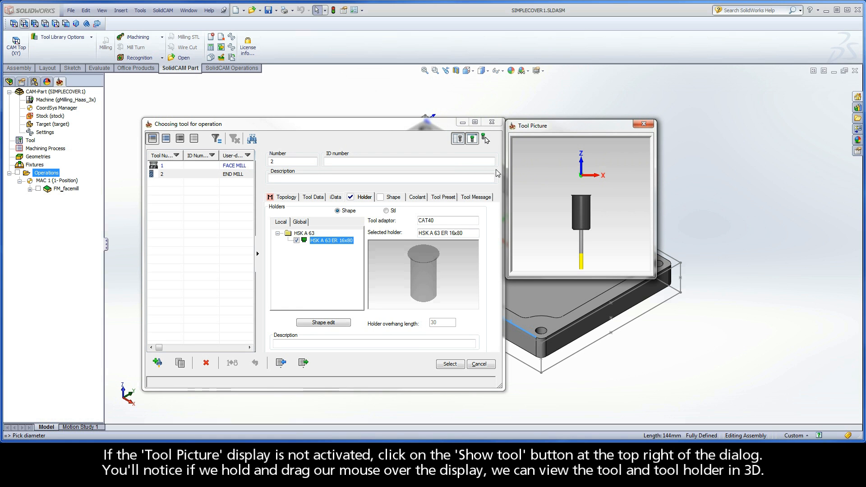
pyautogui.scroll(4, 580, 240)
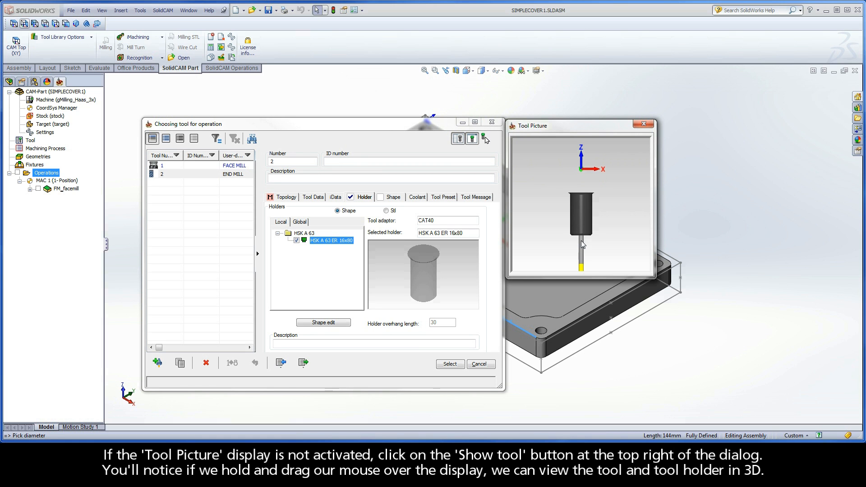
pyautogui.moveTo(586, 244); pyautogui.dragTo(595, 206)
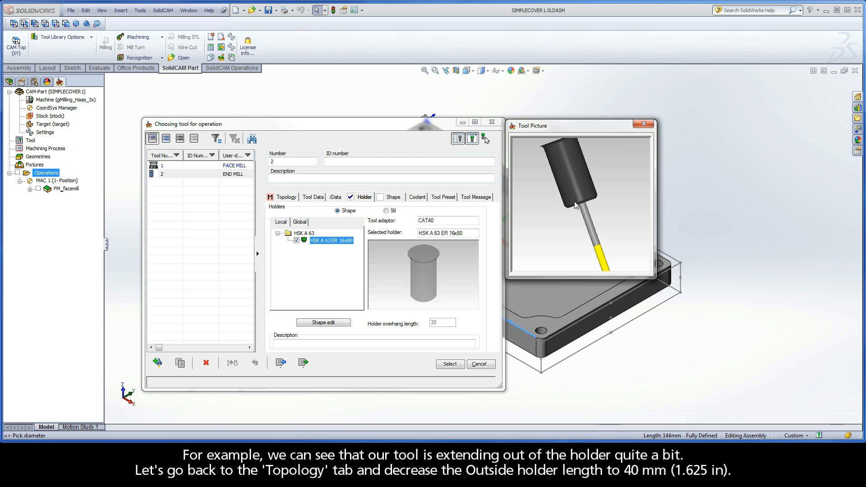
# - Set the end mill's outside holder length to 40 mm and select this tool for the operation
pyautogui.click(286, 197)
pyautogui.doubleClick(378, 291)
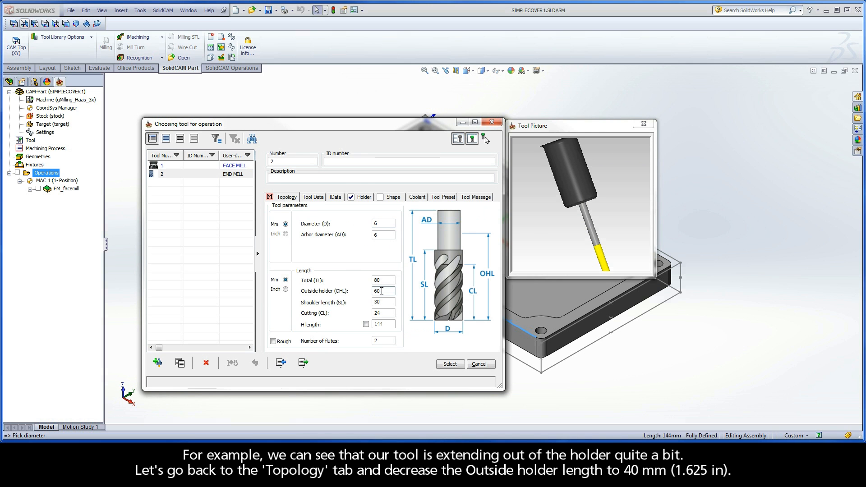
pyautogui.write('40')
pyautogui.click(383, 301)
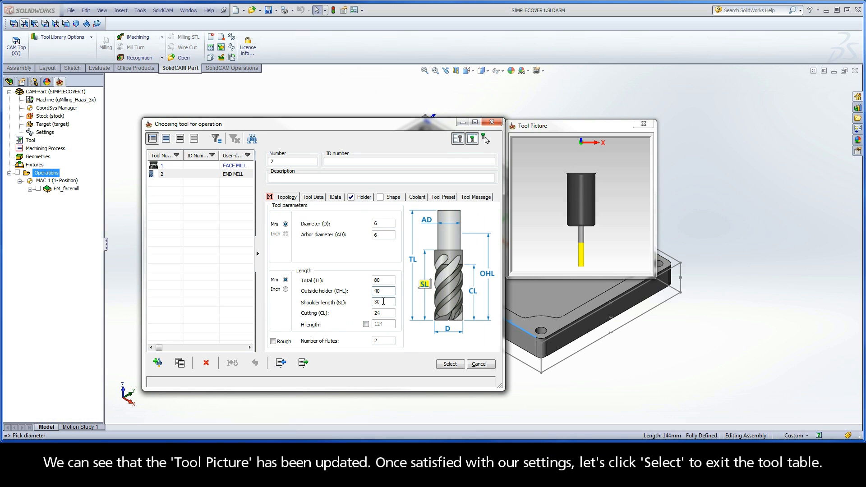
pyautogui.click(556, 246)
pyautogui.scroll(5, 595, 241)
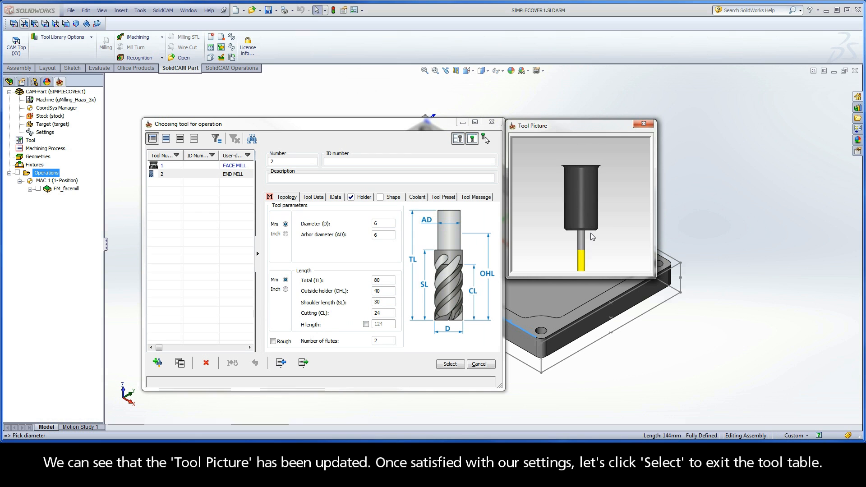
pyautogui.scroll(-3, 594, 242)
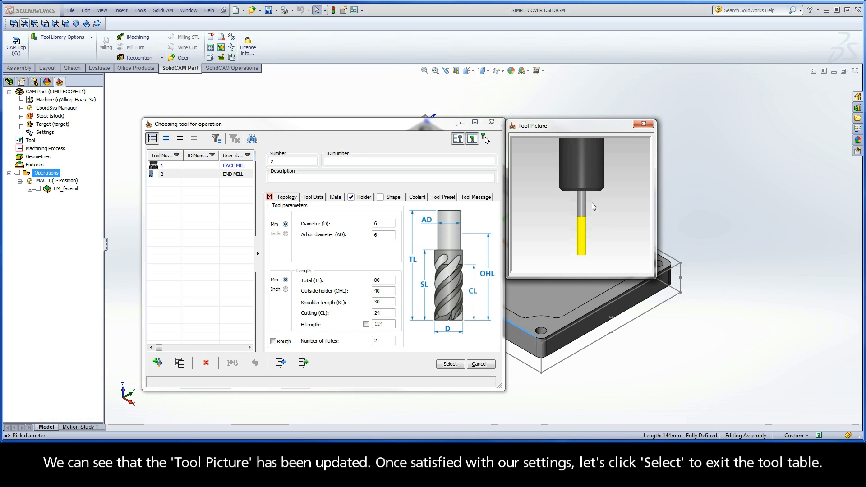
pyautogui.click(449, 364)
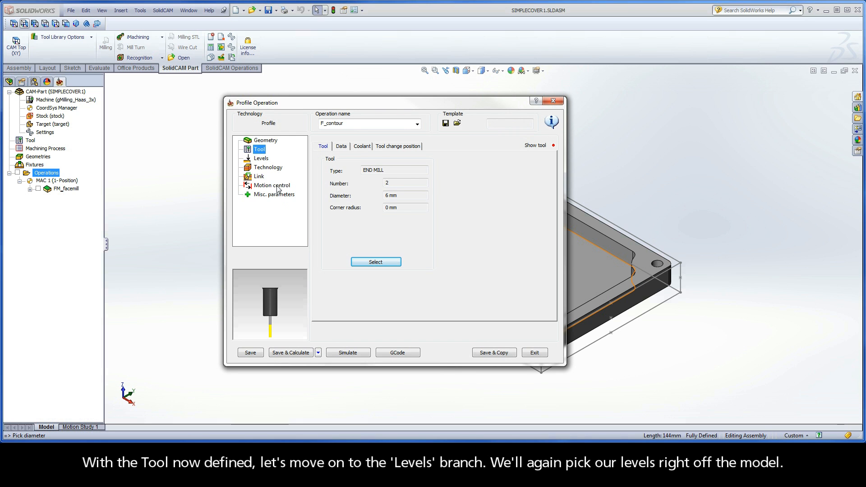
# - Define the upper milling level by picking the top face of the cover model
pyautogui.click(264, 159)
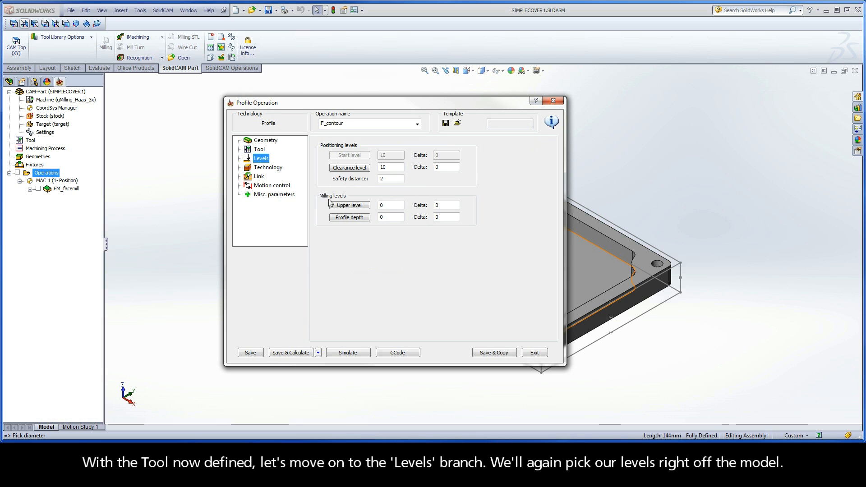
pyautogui.click(354, 206)
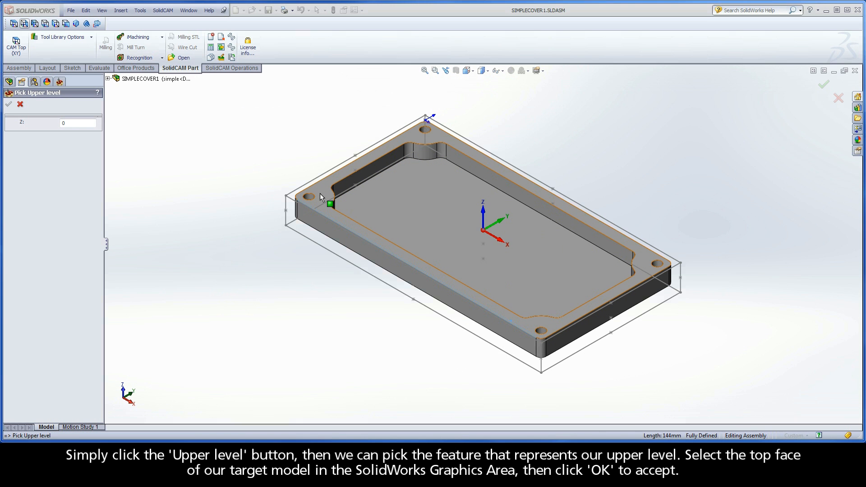
pyautogui.click(320, 194)
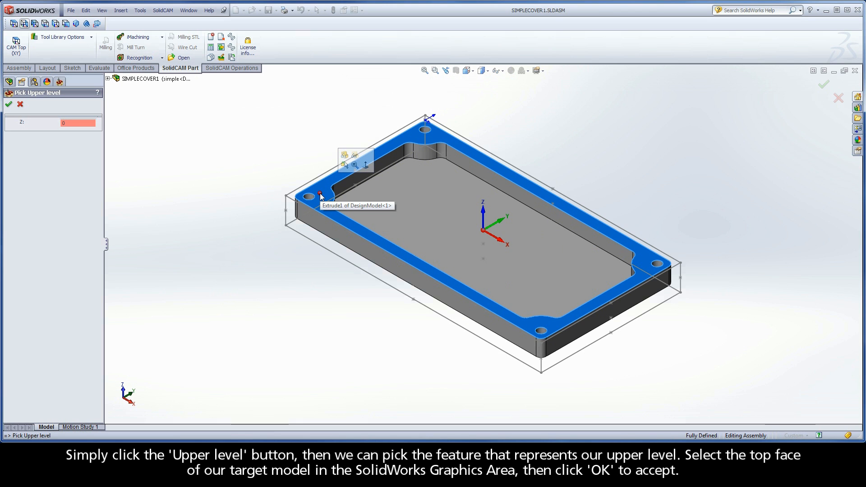
pyautogui.click(8, 105)
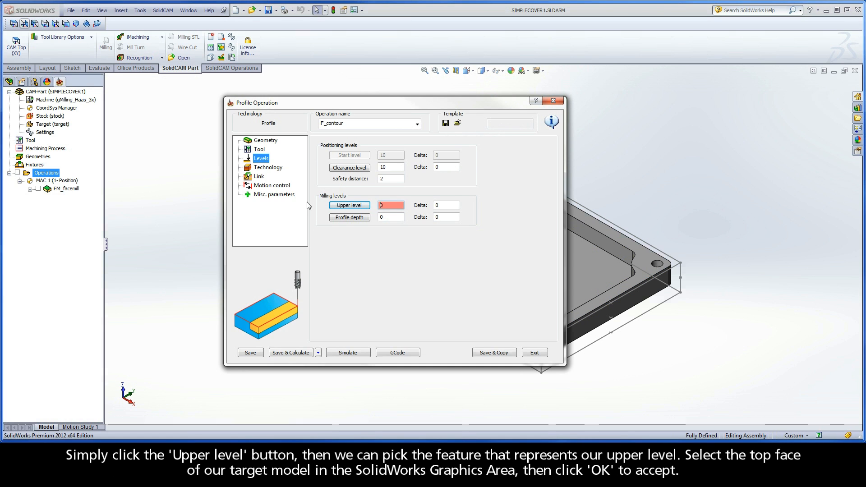
# - Define the profile depth by picking the bottom edge of the cover model
pyautogui.click(350, 218)
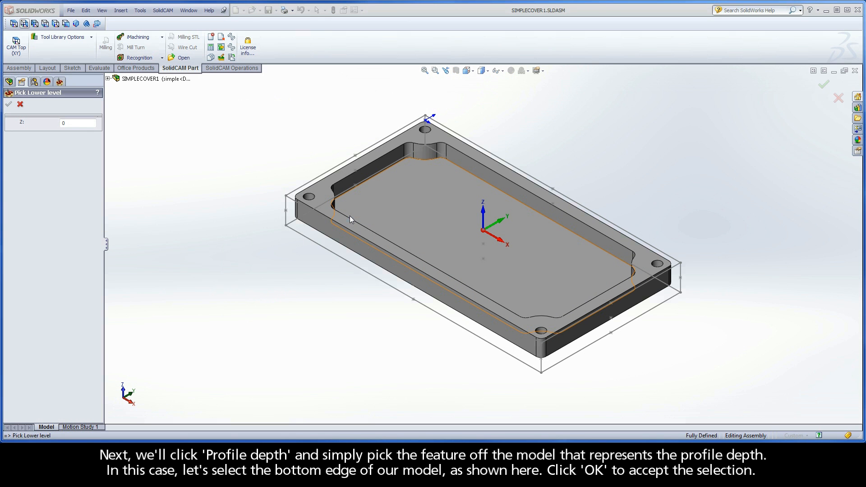
pyautogui.click(297, 220)
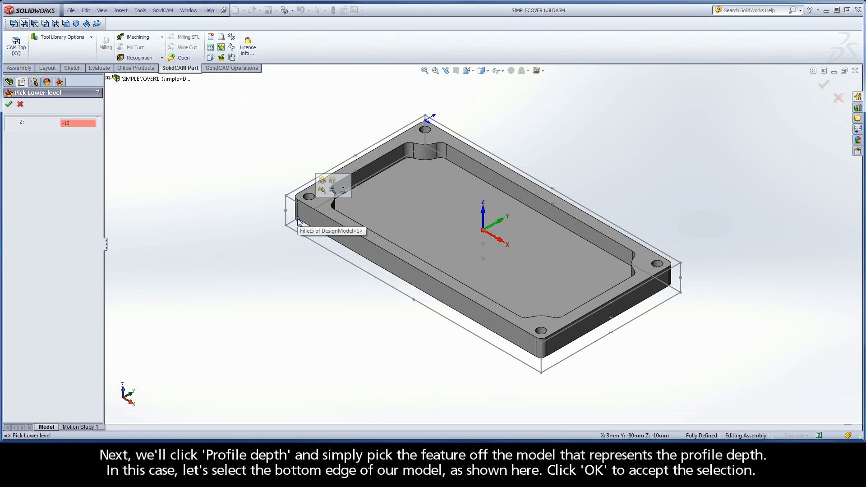
pyautogui.click(10, 105)
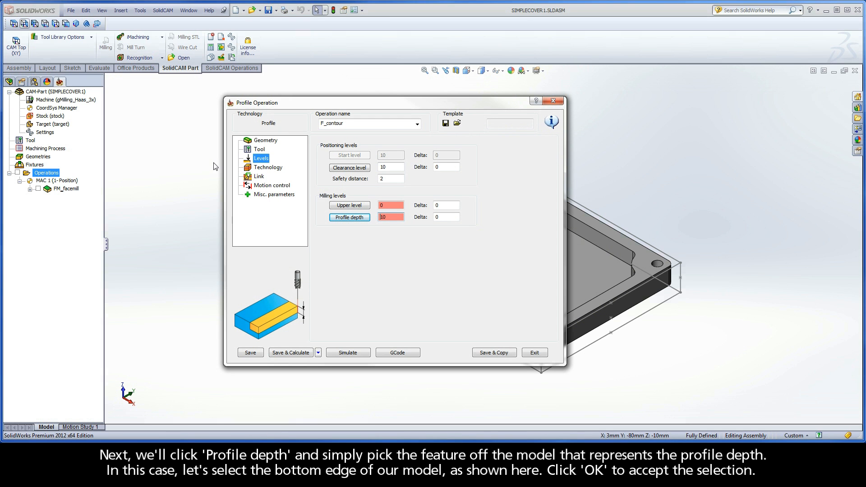
# - Try profile depth deltas of 0.5 and -0.5 mm, and return the delta to 0
pyautogui.click(441, 217)
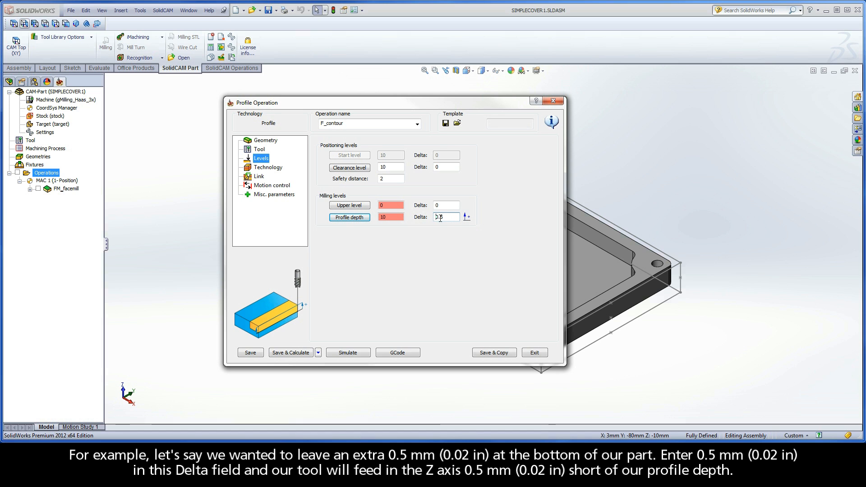
pyautogui.write('-')
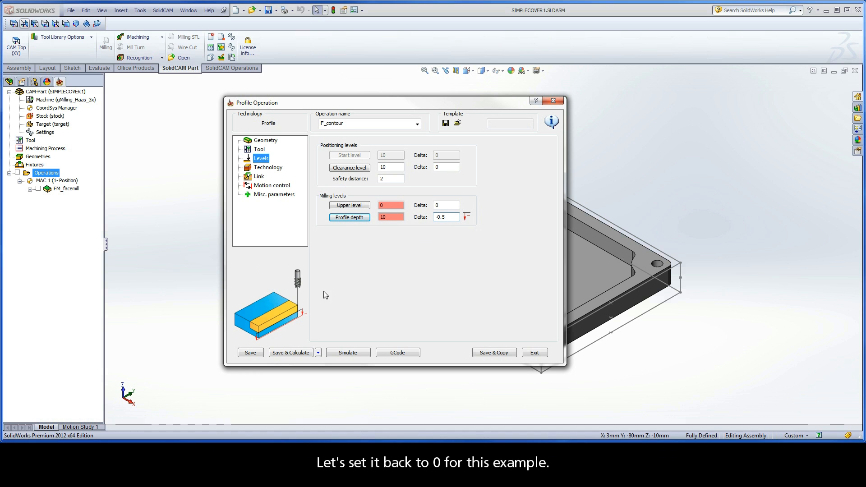
pyautogui.moveTo(449, 217); pyautogui.dragTo(431, 218)
pyautogui.write('0')
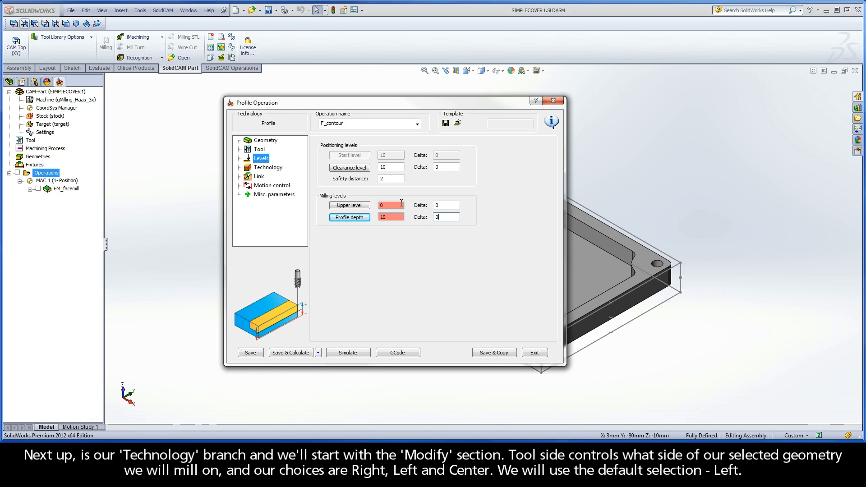
# - Try the Right and Center tool sides and cutter compensation, returning to the Left tool side without compensation
pyautogui.click(267, 168)
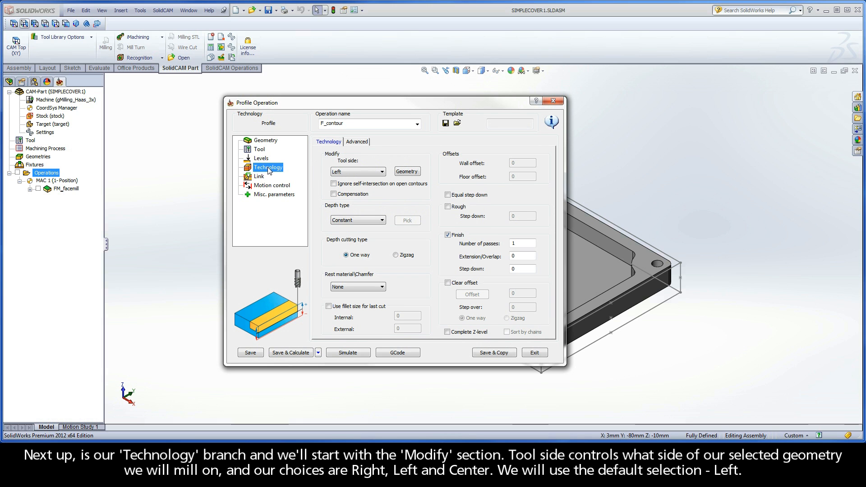
pyautogui.click(362, 172)
pyautogui.click(351, 179)
pyautogui.click(350, 172)
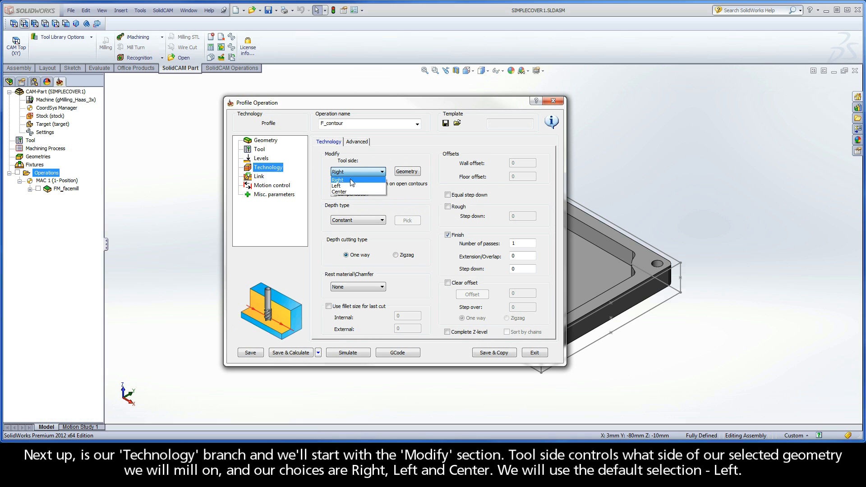
pyautogui.click(337, 185)
pyautogui.click(348, 172)
pyautogui.click(348, 192)
pyautogui.click(347, 173)
pyautogui.click(347, 185)
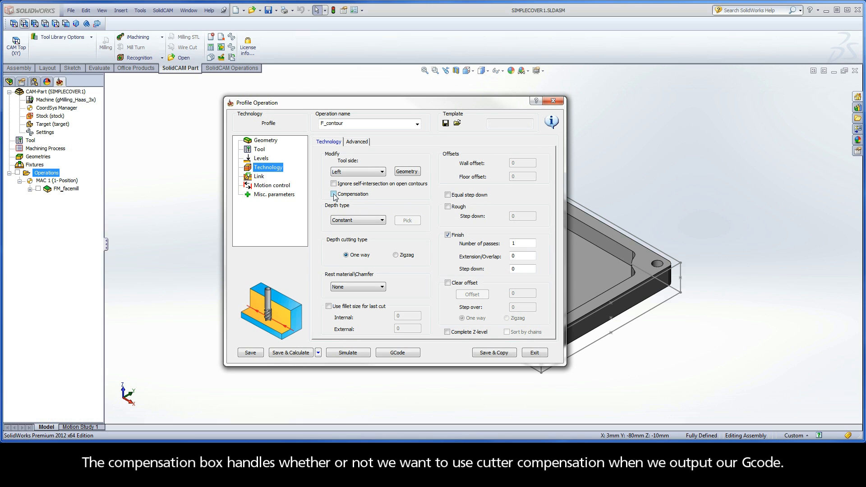
pyautogui.click(334, 195)
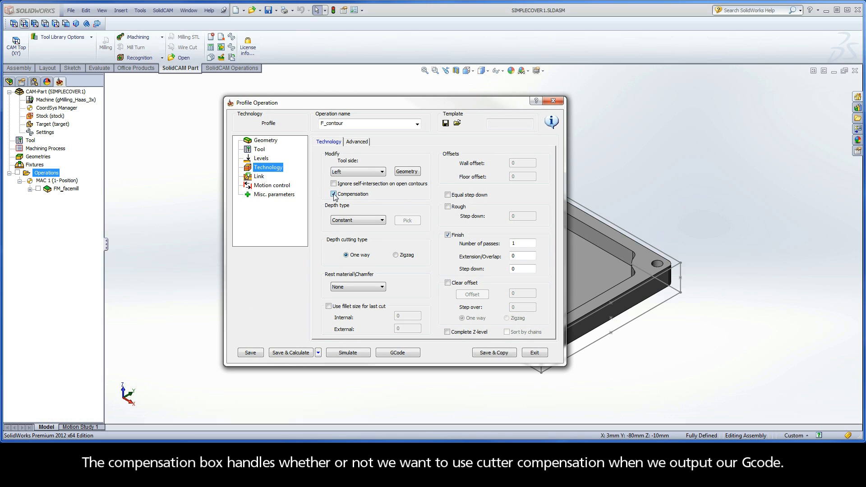
pyautogui.click(334, 195)
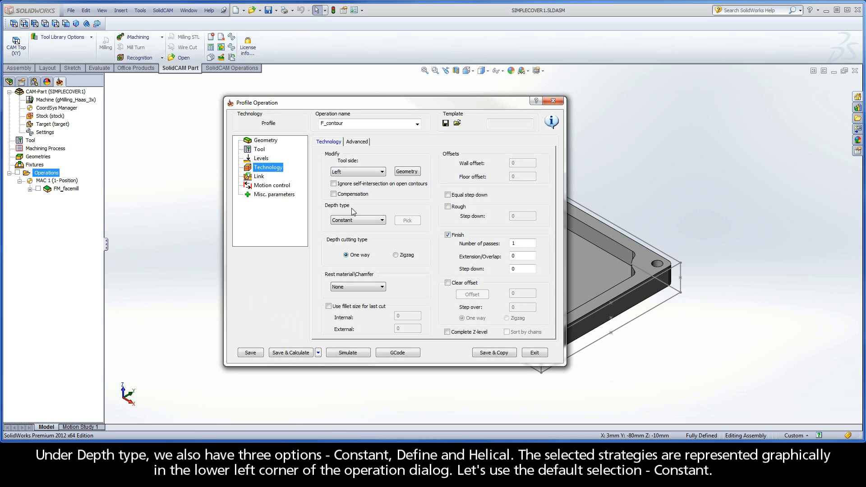
# - Try the Define and Helical depth types, and return the depth type to Constant
pyautogui.click(354, 220)
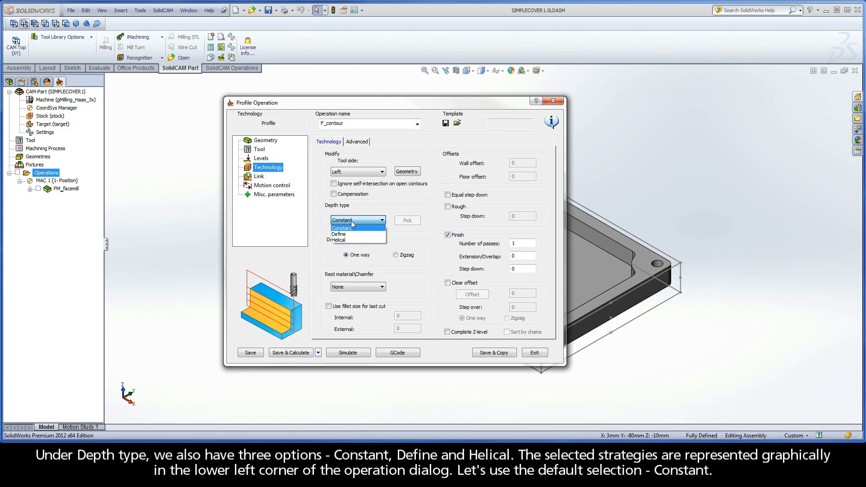
pyautogui.click(351, 234)
pyautogui.click(358, 220)
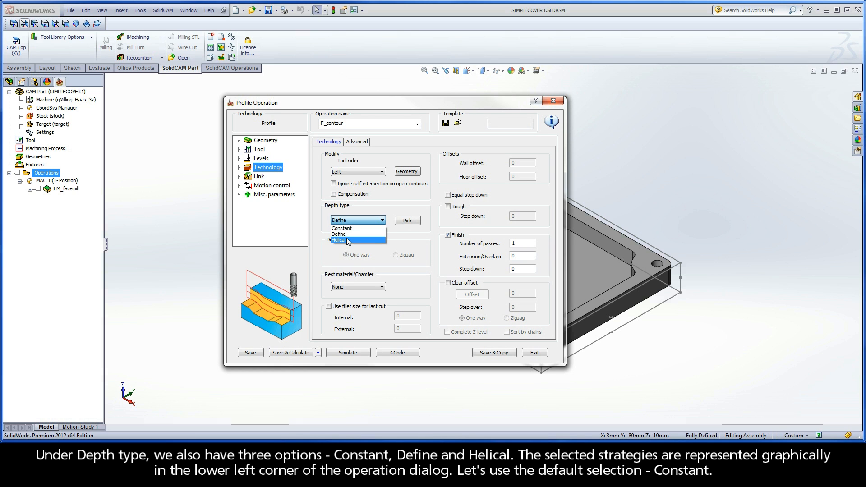
pyautogui.click(348, 240)
pyautogui.click(350, 220)
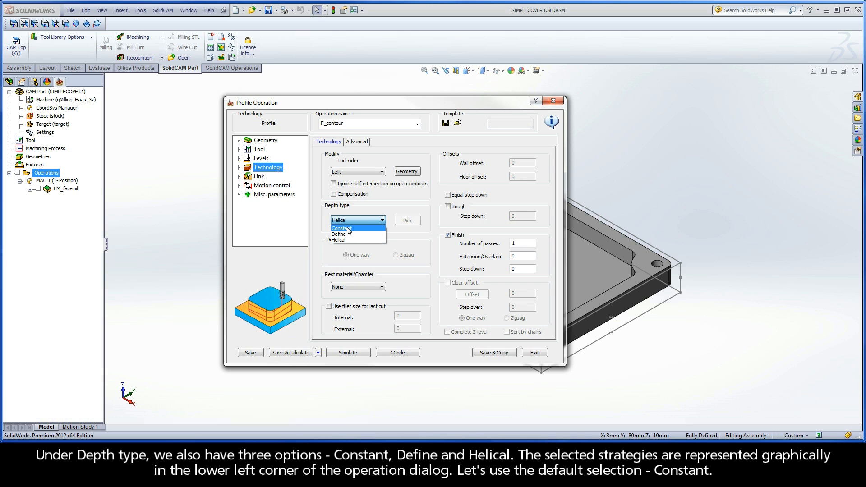
pyautogui.click(349, 229)
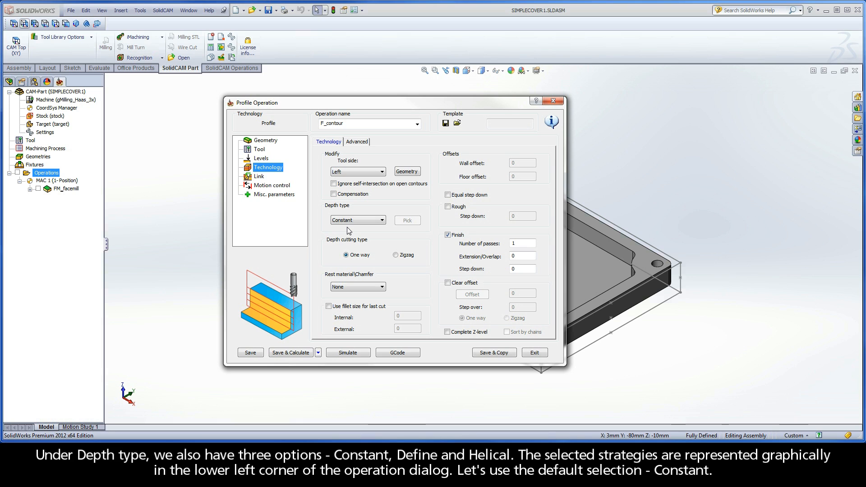
# - Enable roughing with a wall offset of 0.24 mm and a step down of 3 mm, keeping one finish pass
pyautogui.click(448, 207)
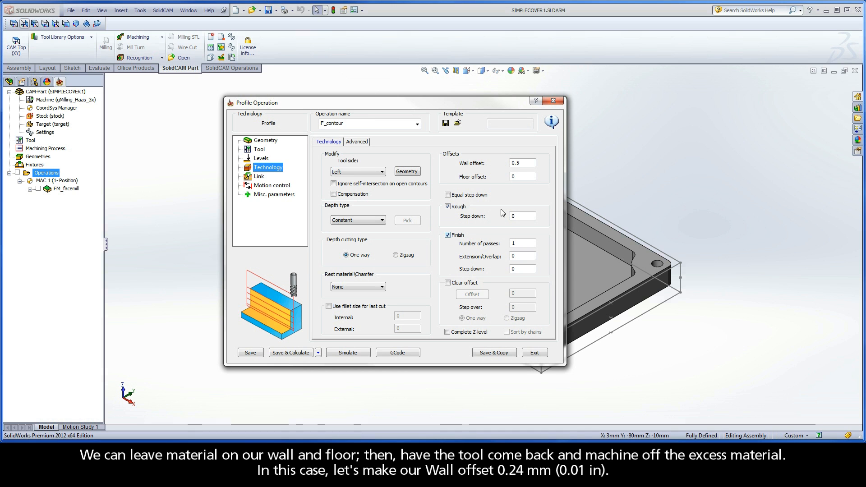
pyautogui.click(527, 164)
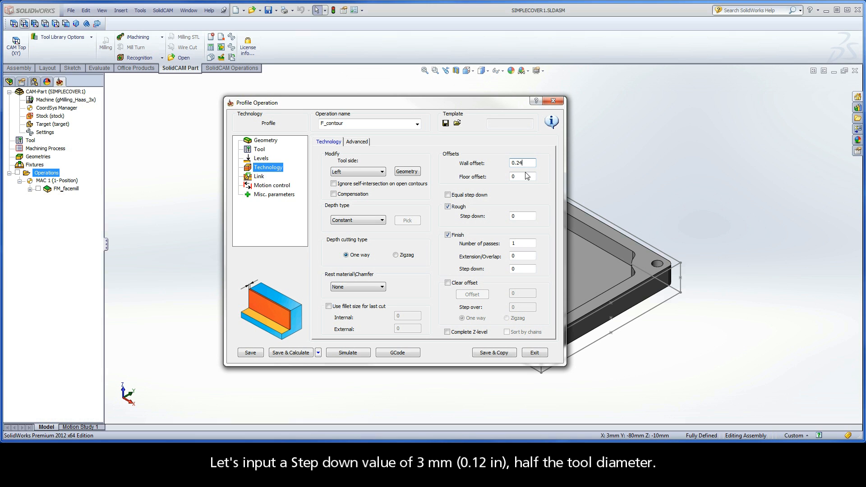
pyautogui.doubleClick(520, 215)
pyautogui.write('3')
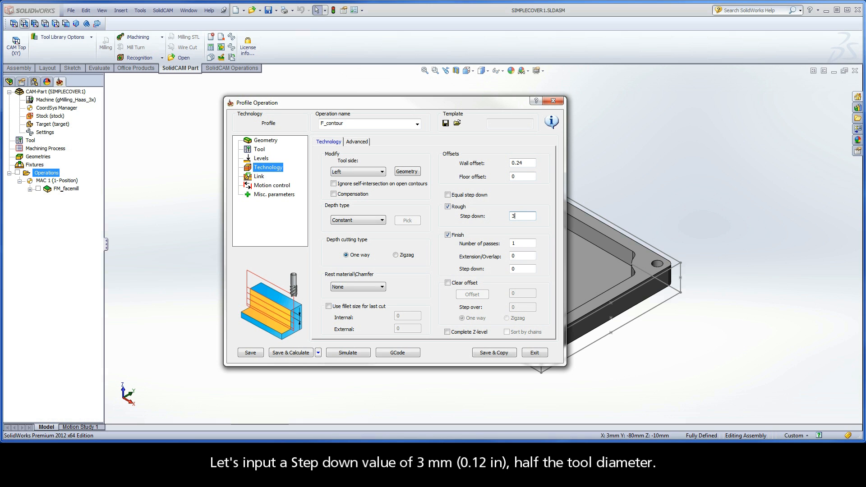
pyautogui.click(520, 242)
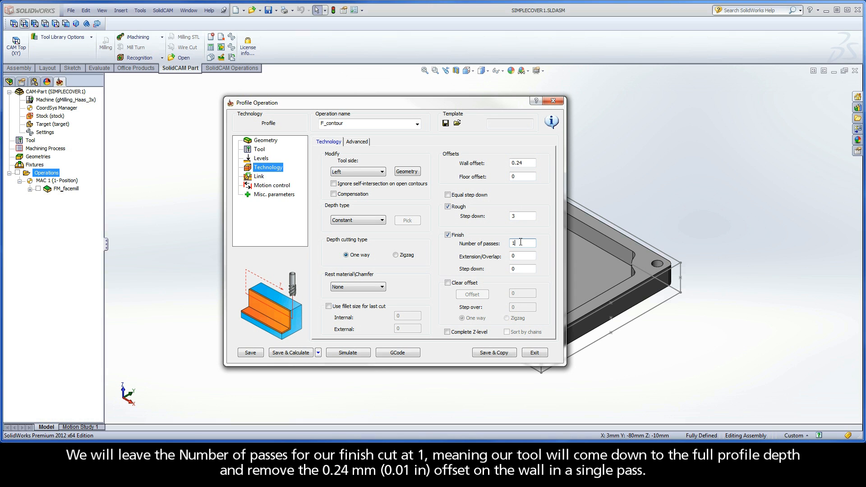
# - Set the lead-in of the profile operation to Arc with a radius of 4 mm
pyautogui.click(259, 176)
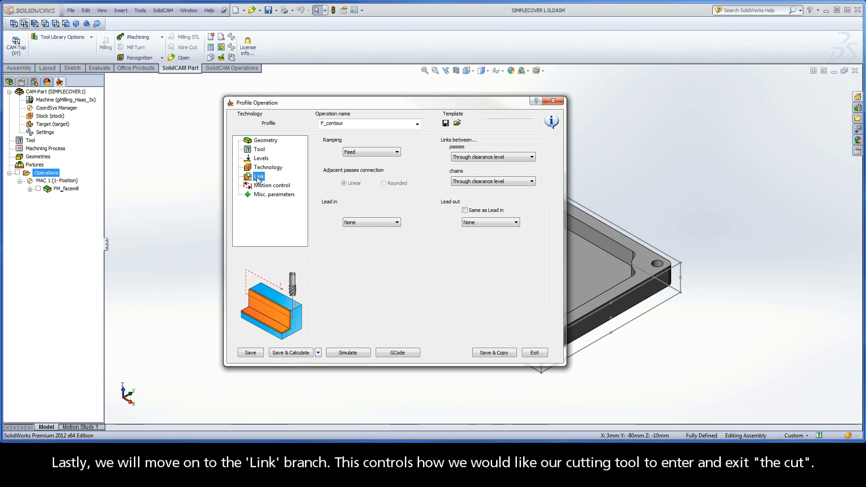
pyautogui.click(358, 222)
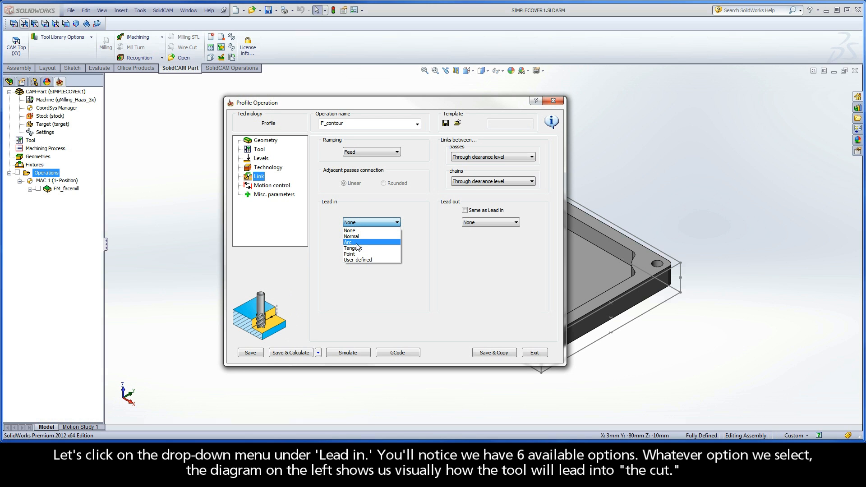
pyautogui.click(356, 237)
pyautogui.click(363, 222)
pyautogui.click(355, 243)
pyautogui.click(358, 223)
pyautogui.click(359, 248)
pyautogui.click(358, 223)
pyautogui.click(356, 245)
pyautogui.click(356, 223)
pyautogui.click(355, 233)
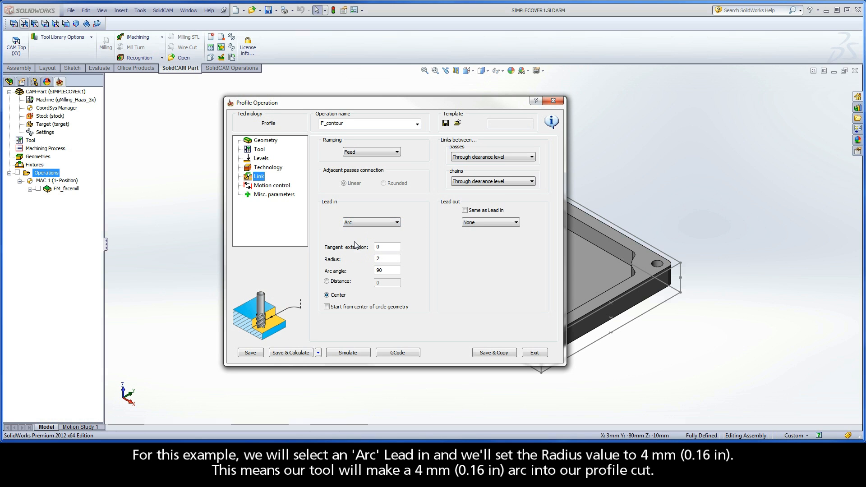
pyautogui.doubleClick(377, 259)
pyautogui.write('4')
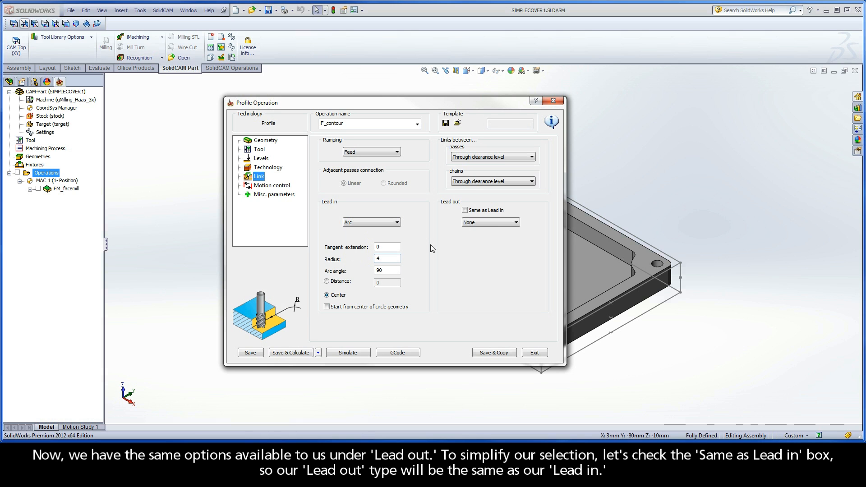
# - Make the lead-out the same as the lead-in, and save and calculate the profile operation
pyautogui.click(479, 223)
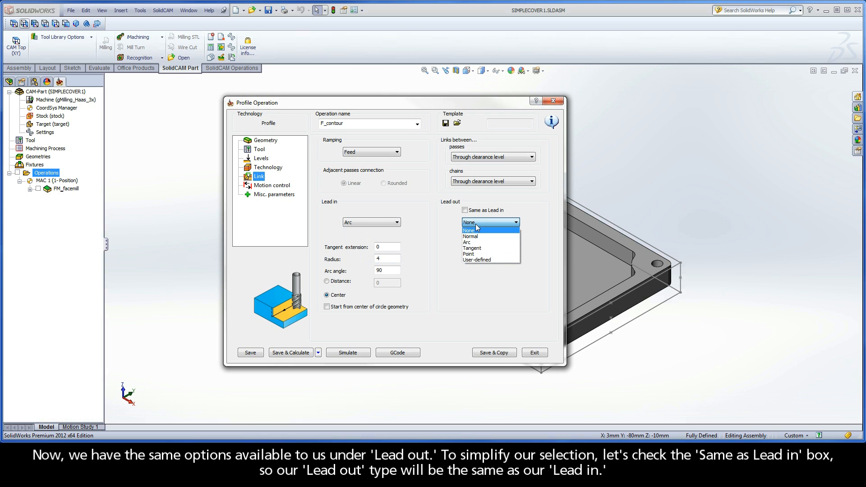
pyautogui.click(465, 211)
pyautogui.click(465, 211)
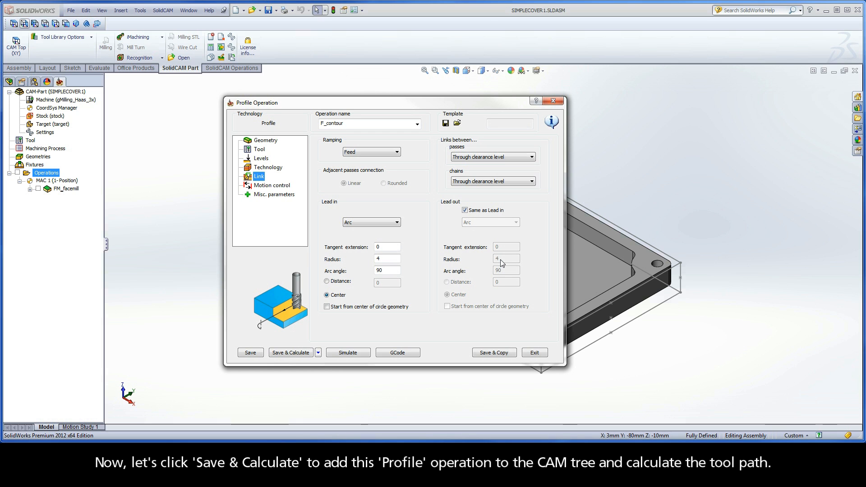
pyautogui.click(296, 354)
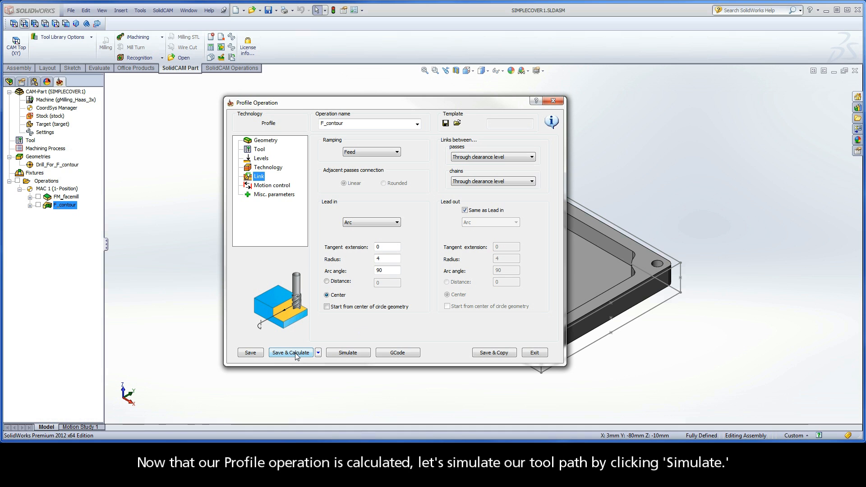
# - Simulate the profile tool path in SolidVerify, advancing in single steps through the roughing passes and the finish pass
pyautogui.click(348, 353)
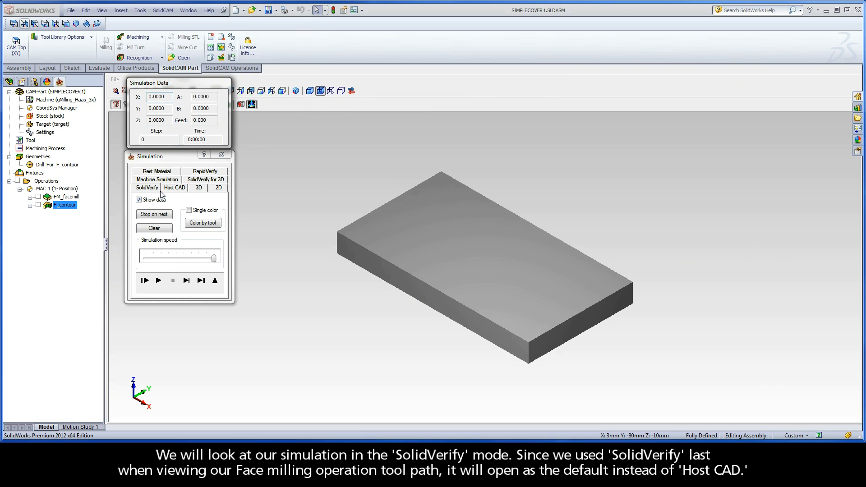
pyautogui.click(189, 282)
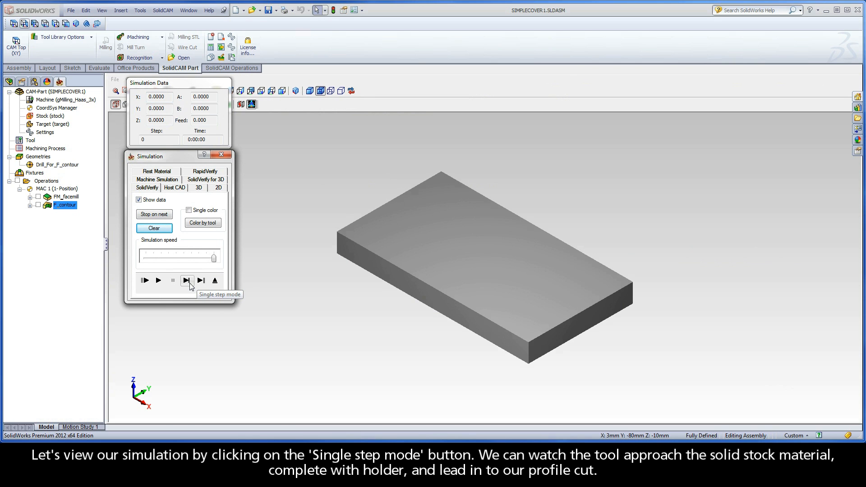
pyautogui.click(190, 283)
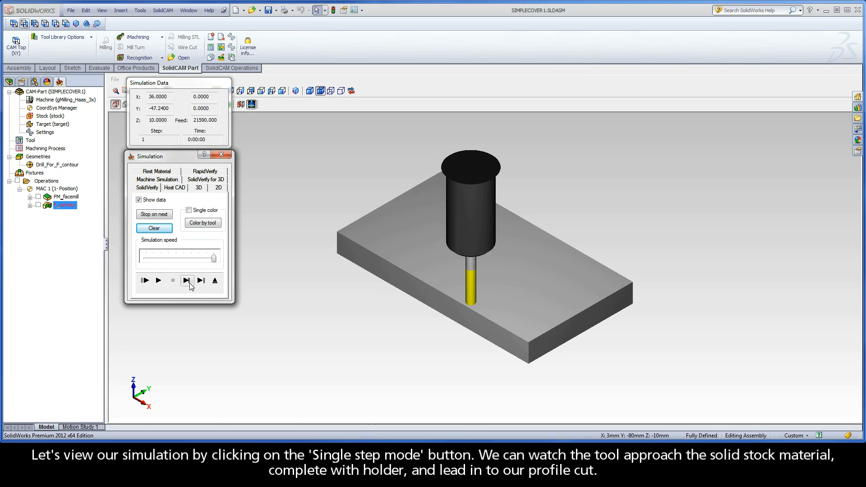
pyautogui.click(189, 283)
pyautogui.click(190, 283)
pyautogui.click(190, 283)
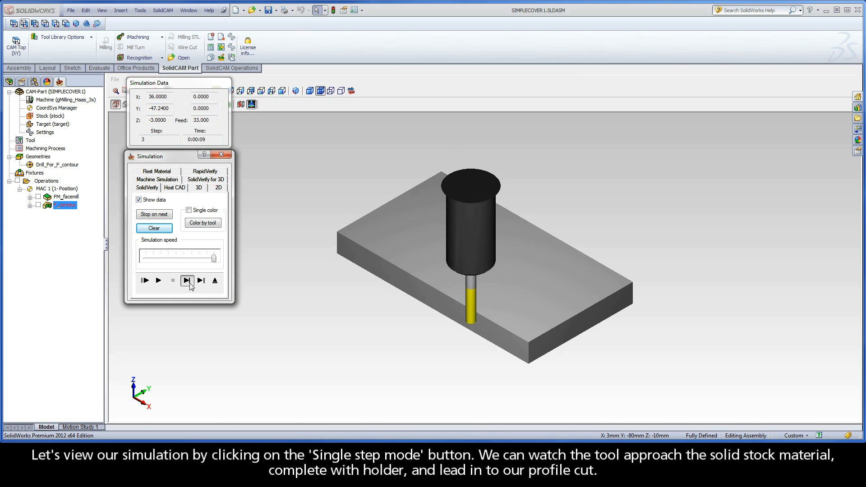
pyautogui.click(190, 283)
pyautogui.click(189, 283)
pyautogui.click(189, 283)
pyautogui.click(189, 284)
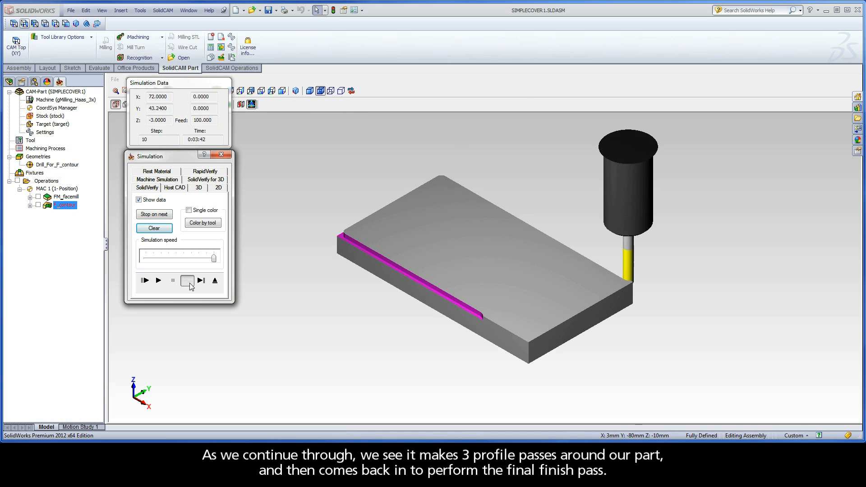
pyautogui.click(189, 283)
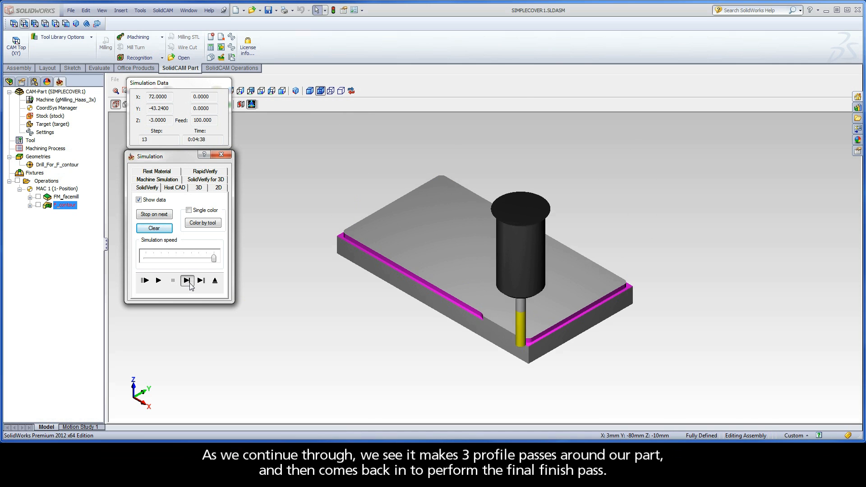
pyautogui.click(189, 283)
pyautogui.click(190, 283)
pyautogui.click(190, 283)
pyautogui.click(189, 283)
pyautogui.click(189, 283)
pyautogui.click(189, 283)
pyautogui.click(190, 283)
pyautogui.click(190, 283)
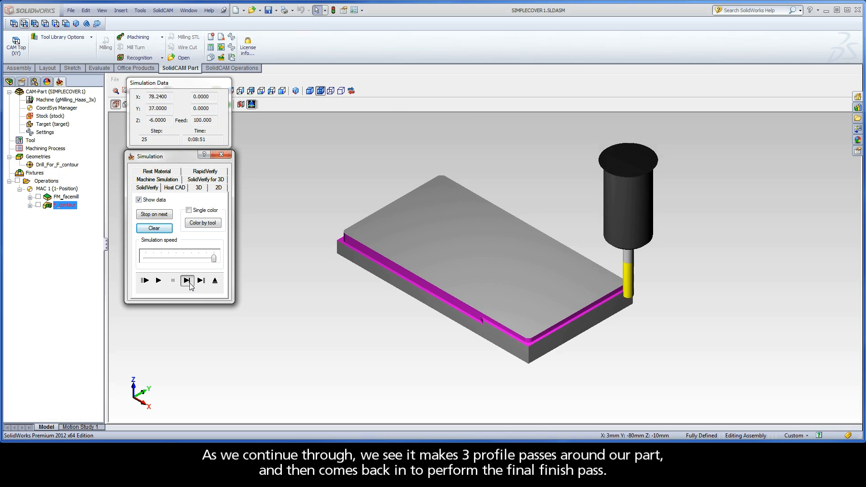
pyautogui.click(189, 283)
pyautogui.click(189, 283)
pyautogui.click(189, 283)
pyautogui.click(189, 284)
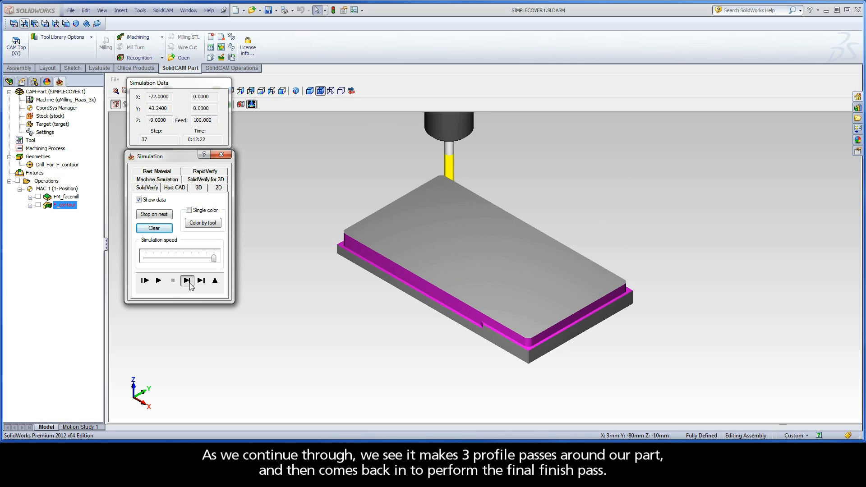
pyautogui.click(189, 283)
pyautogui.click(189, 283)
pyautogui.click(190, 284)
pyautogui.click(190, 283)
pyautogui.click(190, 283)
pyautogui.click(189, 284)
pyautogui.click(190, 284)
pyautogui.click(190, 283)
pyautogui.click(190, 284)
pyautogui.click(190, 283)
pyautogui.click(190, 284)
pyautogui.click(189, 283)
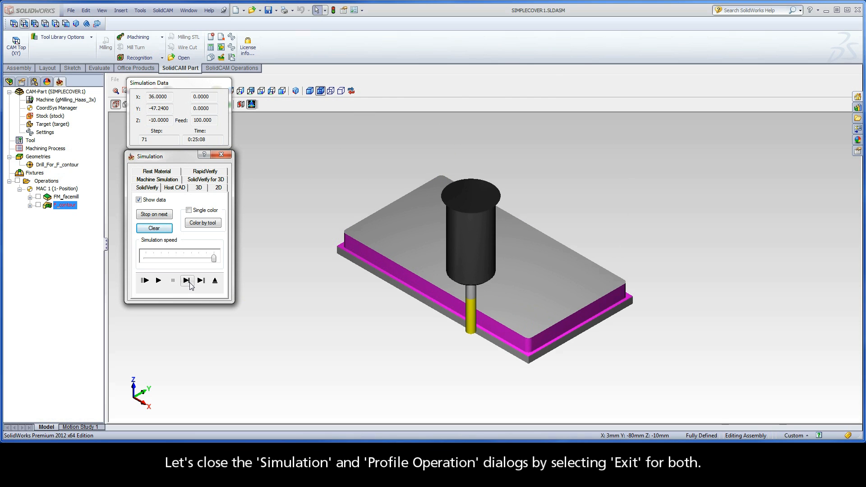
pyautogui.click(189, 283)
pyautogui.click(190, 284)
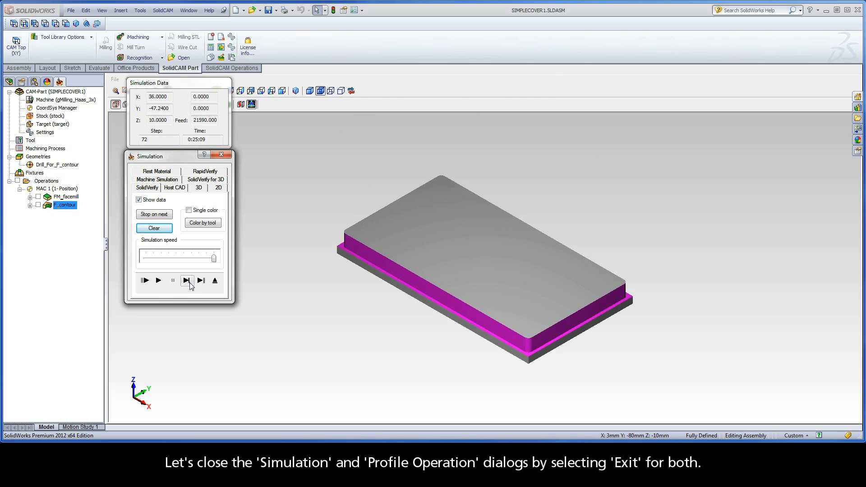
# - Exit the simulation and close the profile operation
pyautogui.click(214, 281)
pyautogui.click(218, 280)
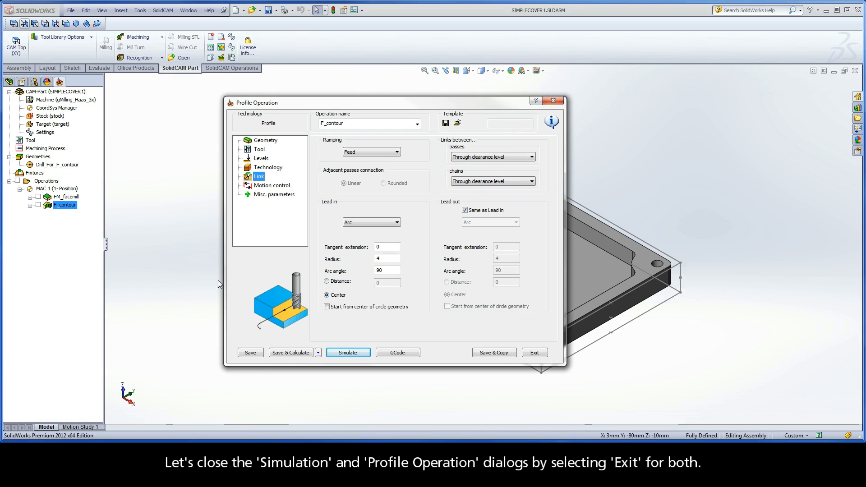
pyautogui.click(535, 352)
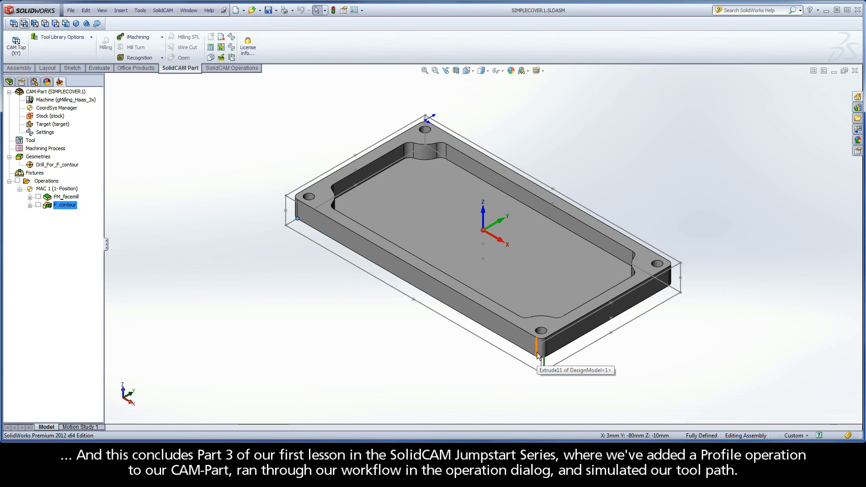